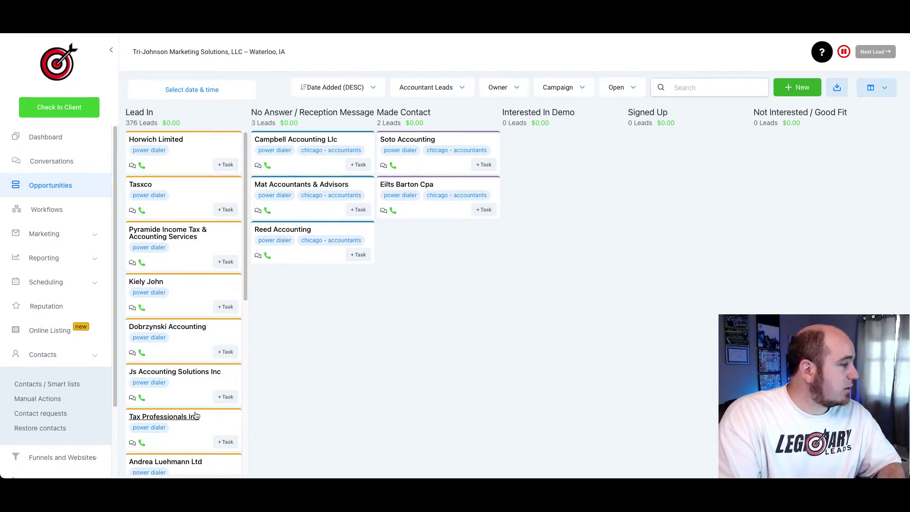
Step: Review the lead counts of the Lead In and Made Contact stages in the Accountant Leads pipeline
{"action": "left_click_drag", "start_coordinate": [158, 124], "coordinate": [136, 124]}
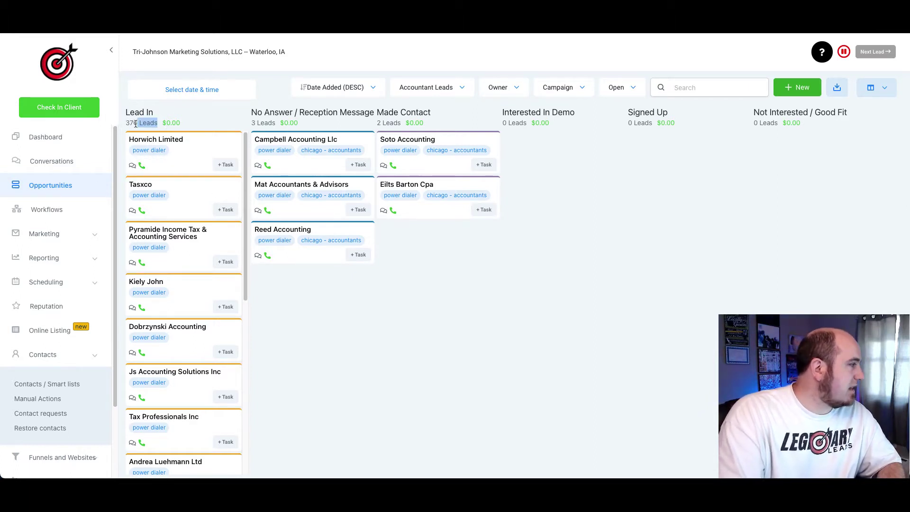
{"action": "left_click", "coordinate": [440, 335]}
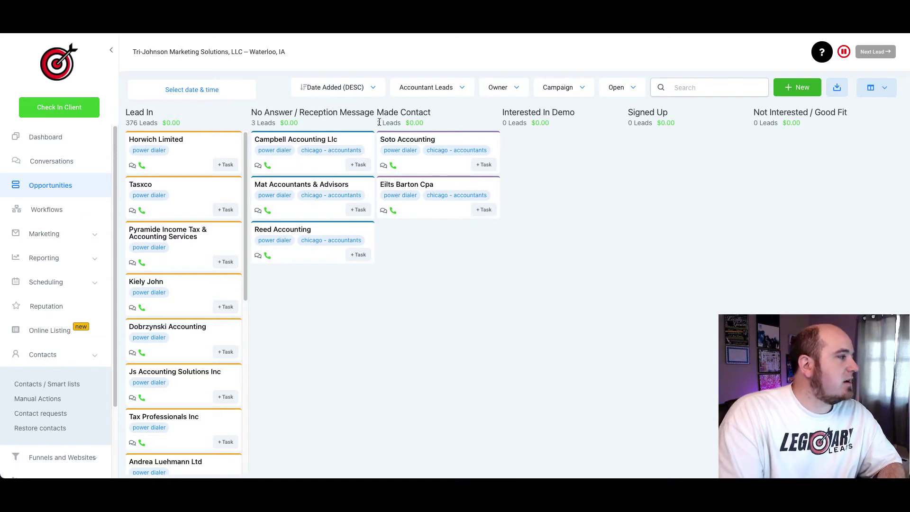
{"action": "left_click_drag", "start_coordinate": [380, 123], "coordinate": [402, 123]}
{"action": "left_click", "coordinate": [587, 174]}
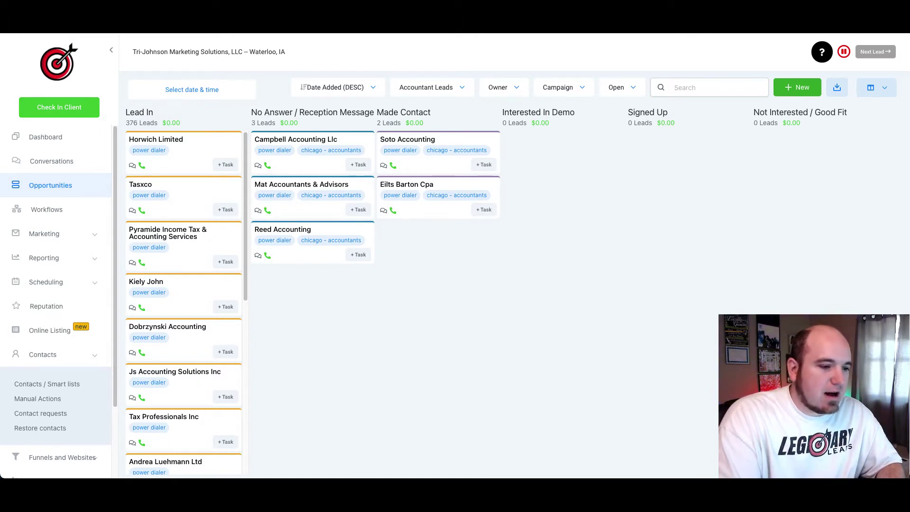
Step: Switch to Excel and look over the call workbook's Links and Scripts sheets
{"action": "key", "text": "super+Tab"}
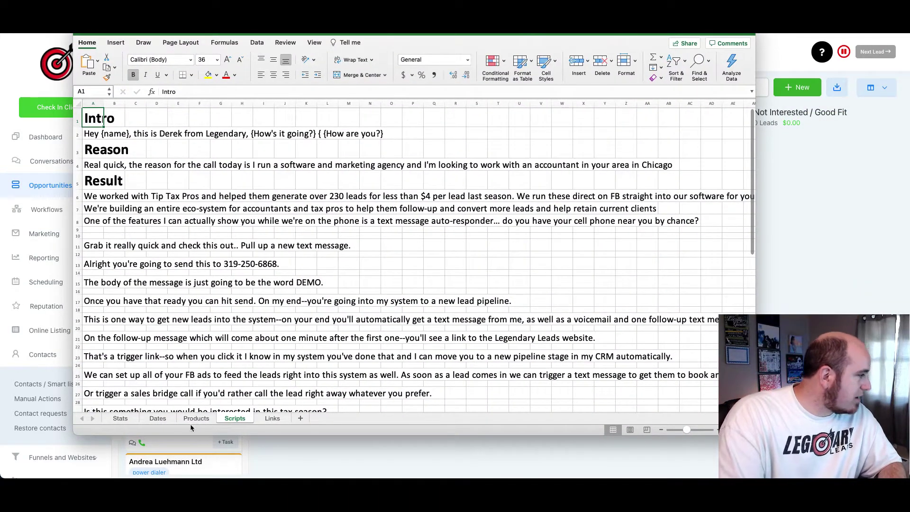
{"action": "left_click", "coordinate": [272, 418]}
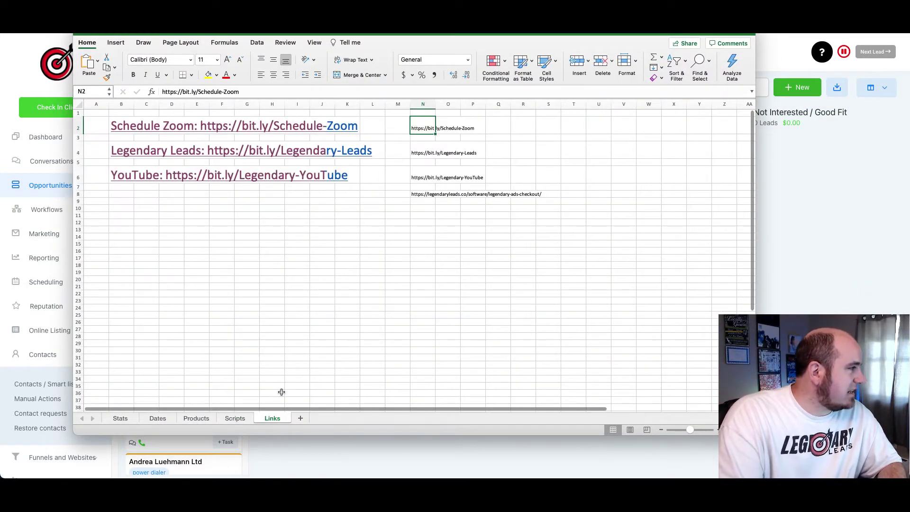
{"action": "left_click", "coordinate": [235, 418]}
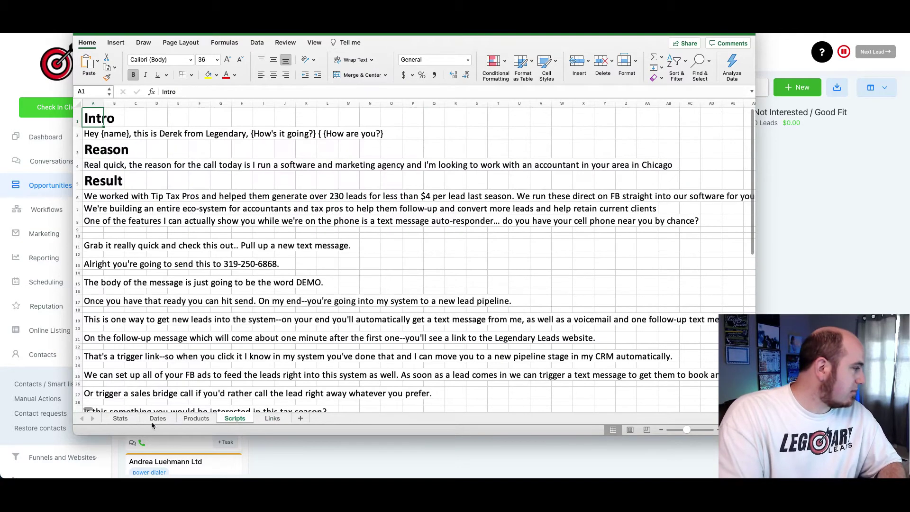
Step: Examine the Stats sheet's 9/9/21 row, covering the calls, contacts, voicemails, pitches and deals columns
{"action": "left_click", "coordinate": [121, 418]}
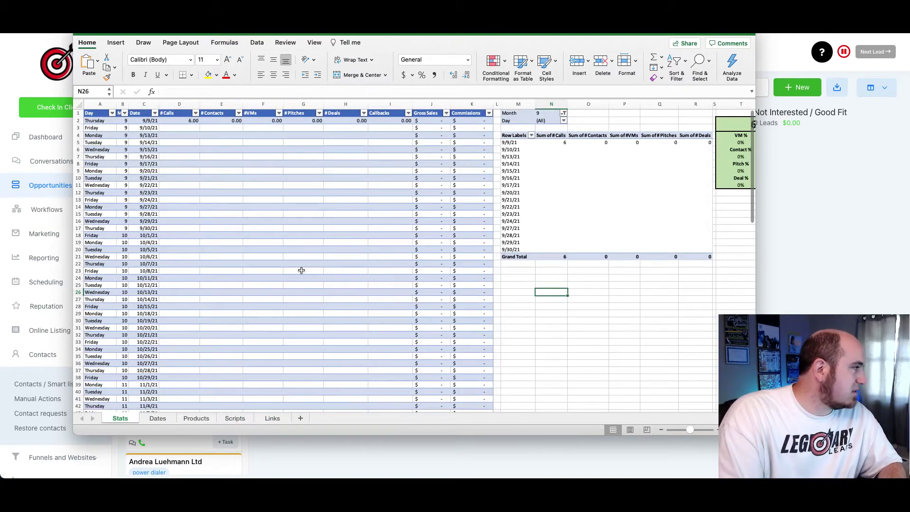
{"action": "left_click", "coordinate": [187, 122]}
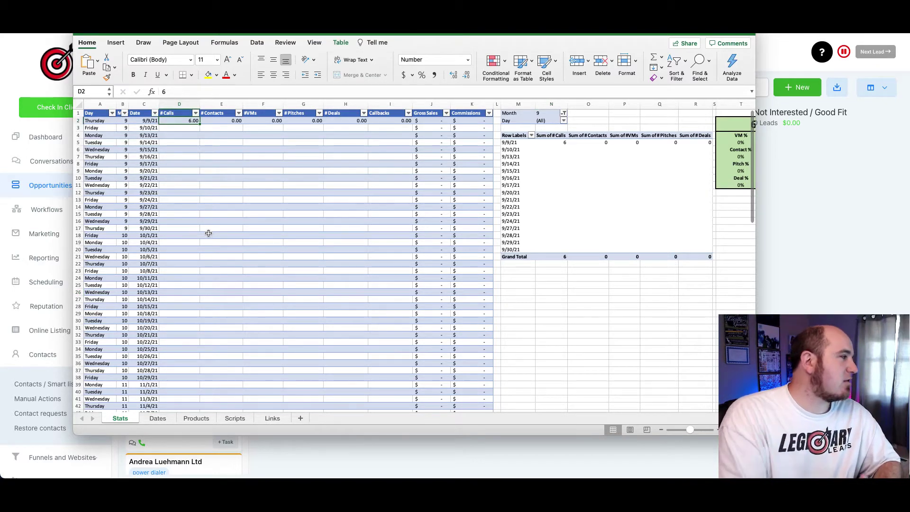
{"action": "mouse_move", "coordinate": [259, 120]}
{"action": "left_mouse_down"}
{"action": "mouse_move", "coordinate": [387, 120]}
{"action": "mouse_move", "coordinate": [269, 120]}
{"action": "left_mouse_up"}
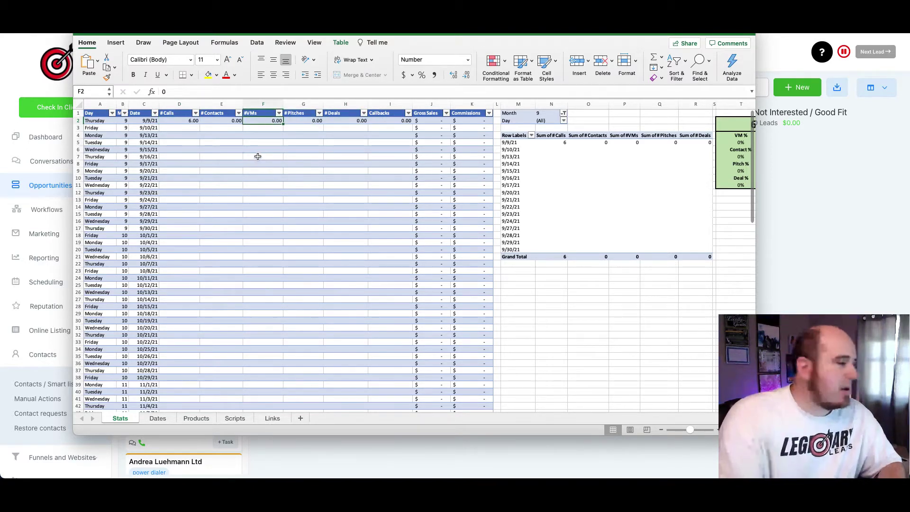
{"action": "left_click", "coordinate": [230, 123]}
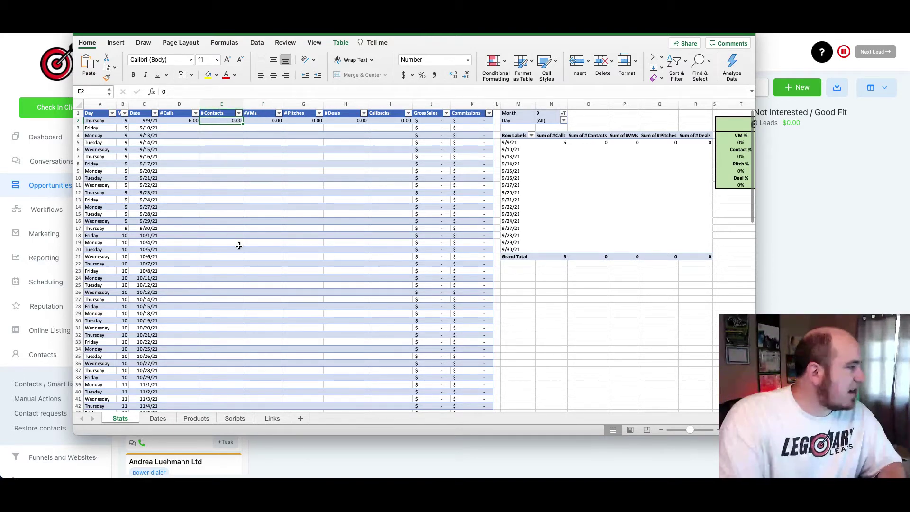
{"action": "left_click", "coordinate": [315, 122]}
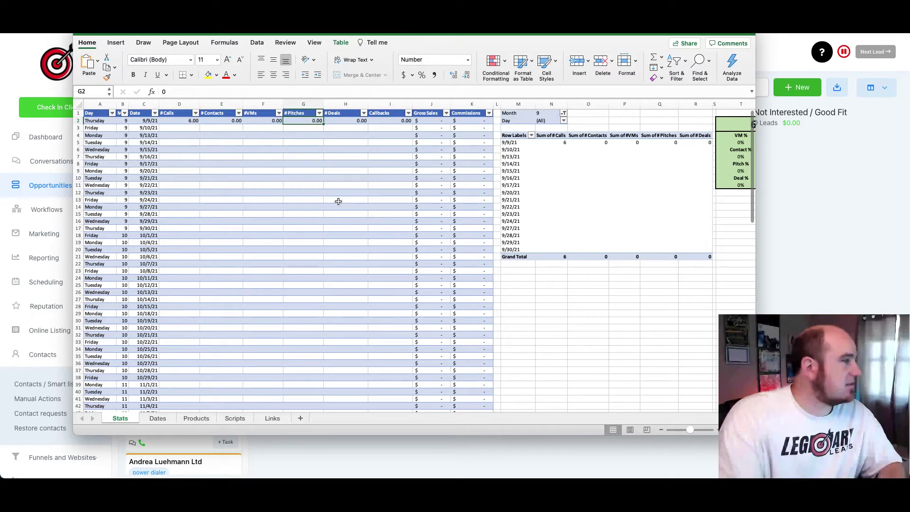
{"action": "left_click", "coordinate": [356, 121]}
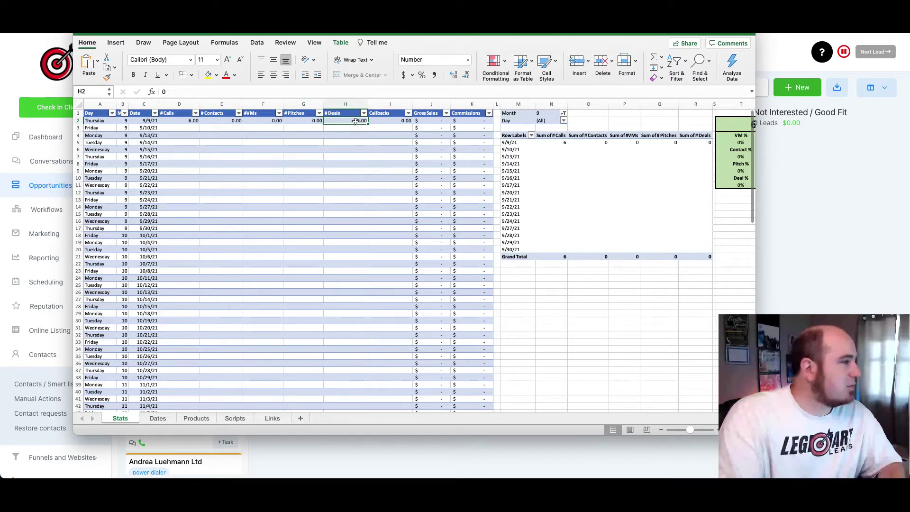
{"action": "left_click", "coordinate": [345, 185]}
{"action": "left_click", "coordinate": [188, 121]}
{"action": "left_click", "coordinate": [96, 123]}
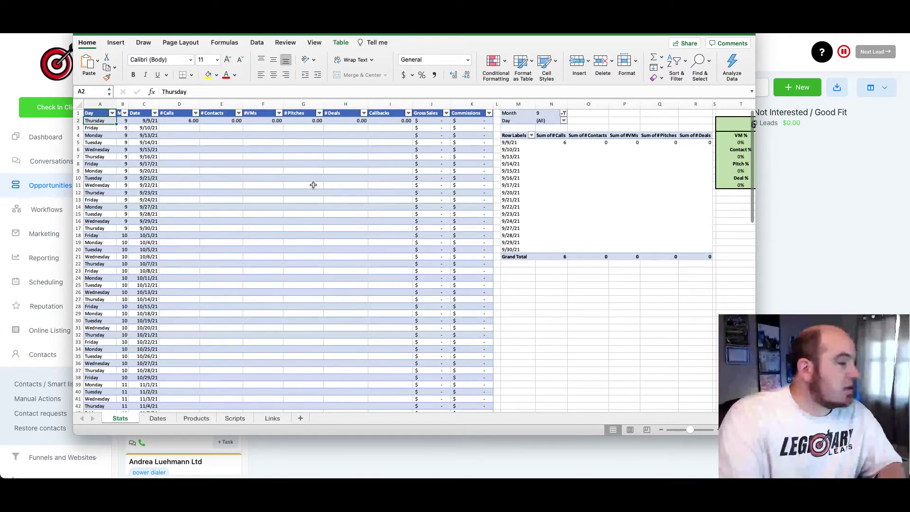
{"action": "scroll", "coordinate": [566, 373], "scroll_direction": "right", "scroll_amount": 2}
{"action": "scroll", "coordinate": [565, 373], "scroll_direction": "left", "scroll_amount": 2}
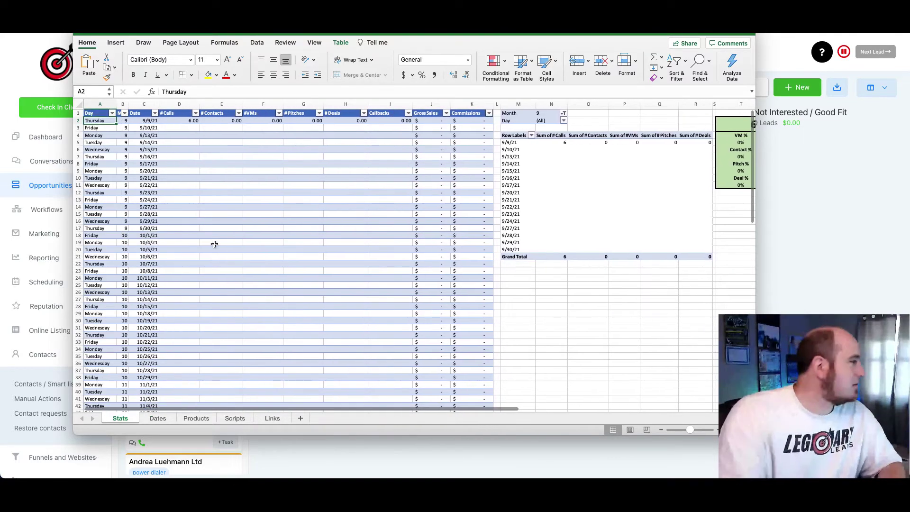
Step: Leave the workbook on the Scripts sheet and hide Excel to return to the CRM
{"action": "left_click", "coordinate": [234, 418]}
{"action": "left_click_drag", "start_coordinate": [319, 43], "coordinate": [428, 33]}
{"action": "key", "text": "super+h"}
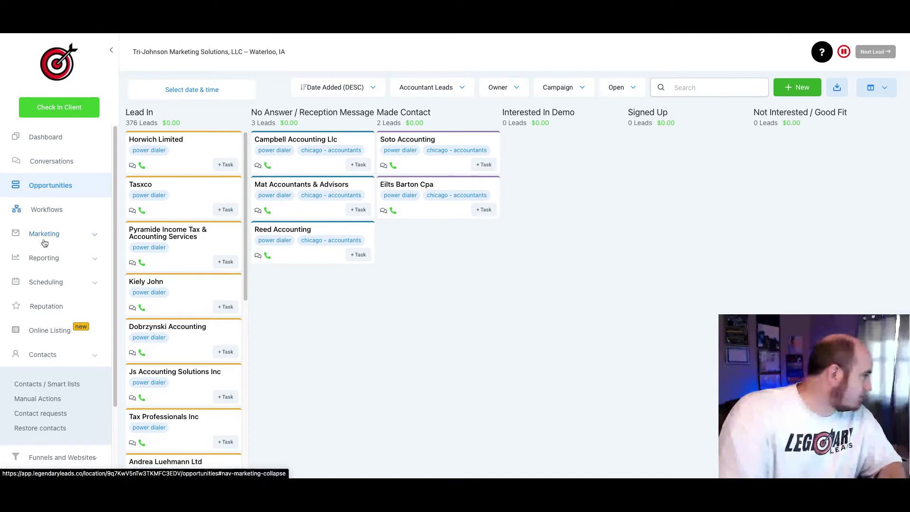
Step: Open the Manual Actions call list under Contacts and open the first contact's record
{"action": "left_click", "coordinate": [17, 356]}
{"action": "left_click", "coordinate": [17, 355]}
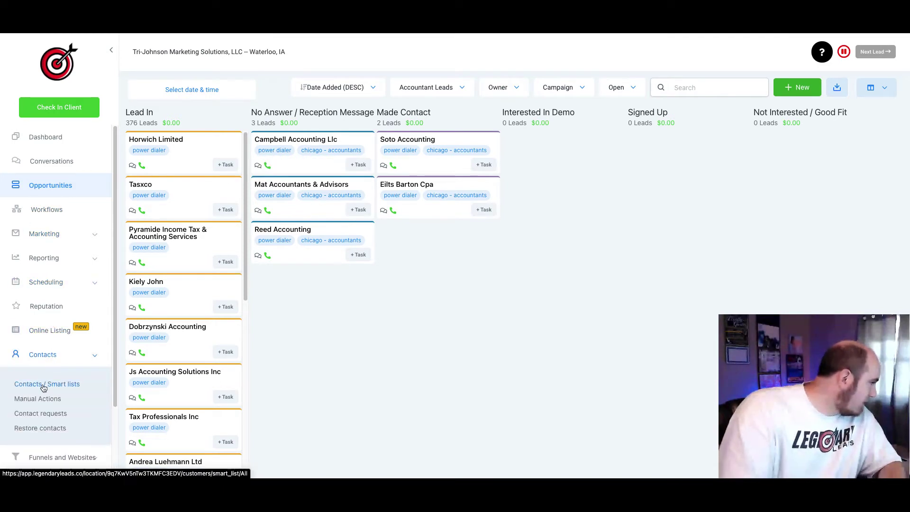
{"action": "left_click", "coordinate": [40, 399]}
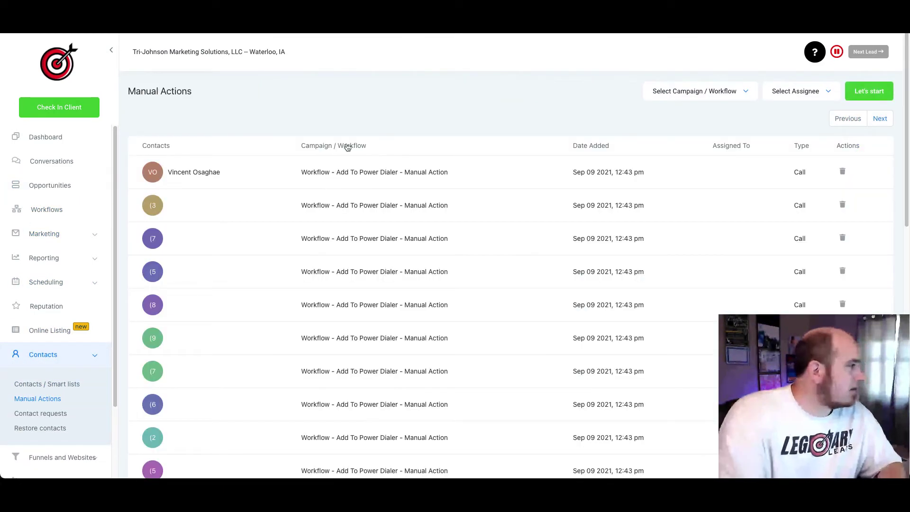
{"action": "left_click", "coordinate": [195, 174]}
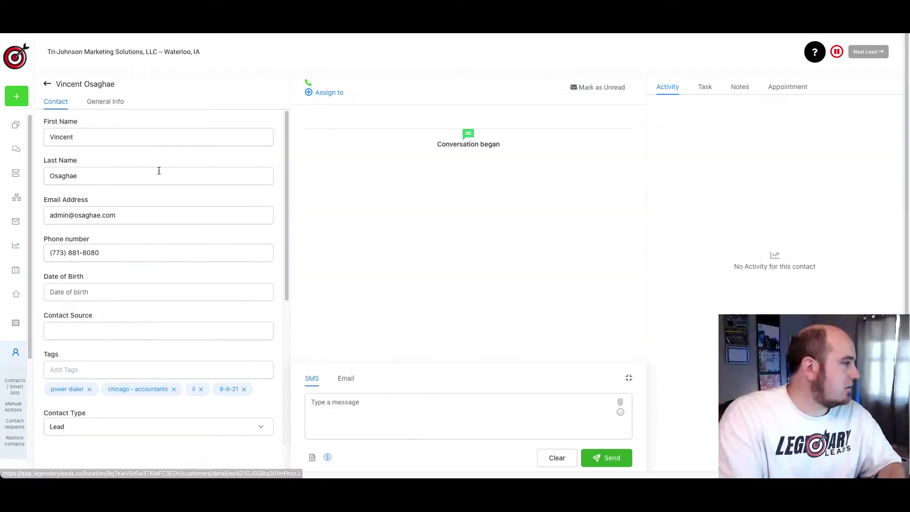
Step: Copy the website address from the contact's General Info and load it in the other browser tab
{"action": "left_click", "coordinate": [111, 102]}
{"action": "triple_click", "coordinate": [89, 374]}
{"action": "key", "text": "ctrl+c"}
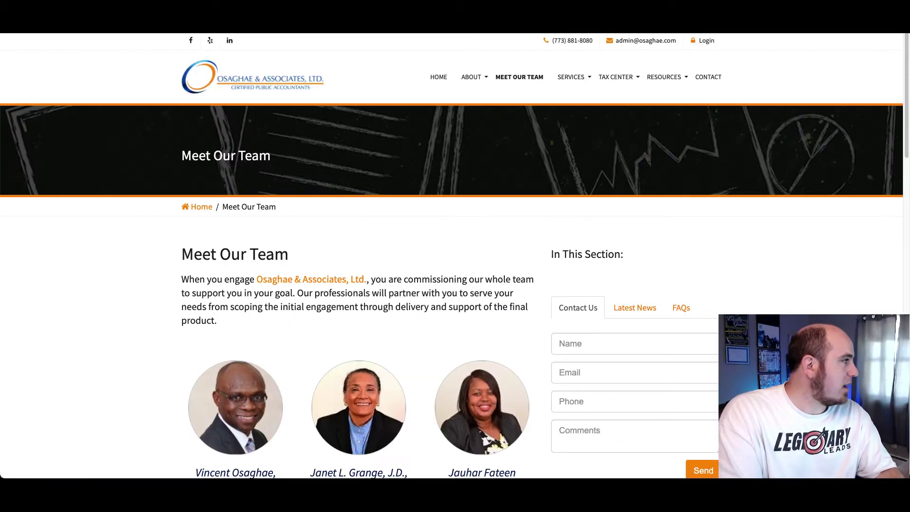
{"action": "key", "text": "ctrl+l"}
{"action": "key", "text": "ctrl+v"}
{"action": "key", "text": "Return"}
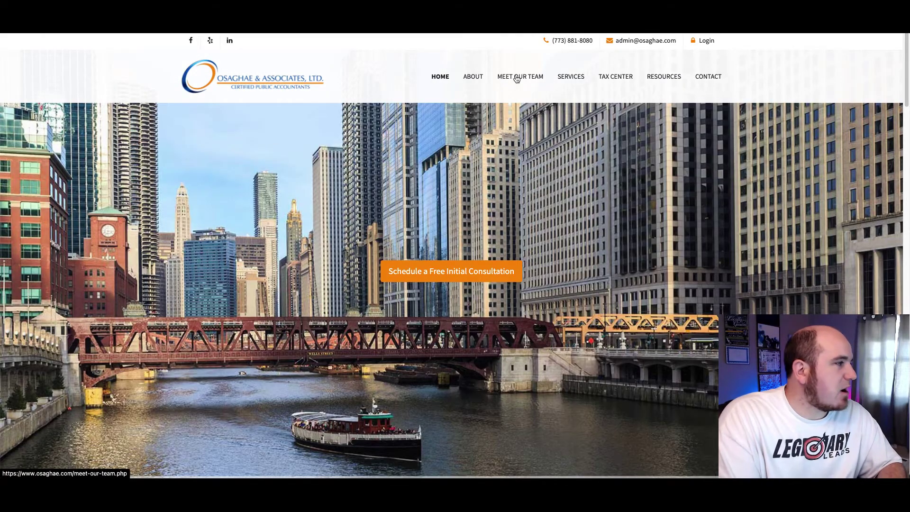
{"action": "scroll", "coordinate": [501, 201], "scroll_direction": "down", "scroll_amount": 10}
{"action": "scroll", "coordinate": [501, 200], "scroll_direction": "up", "scroll_amount": 10}
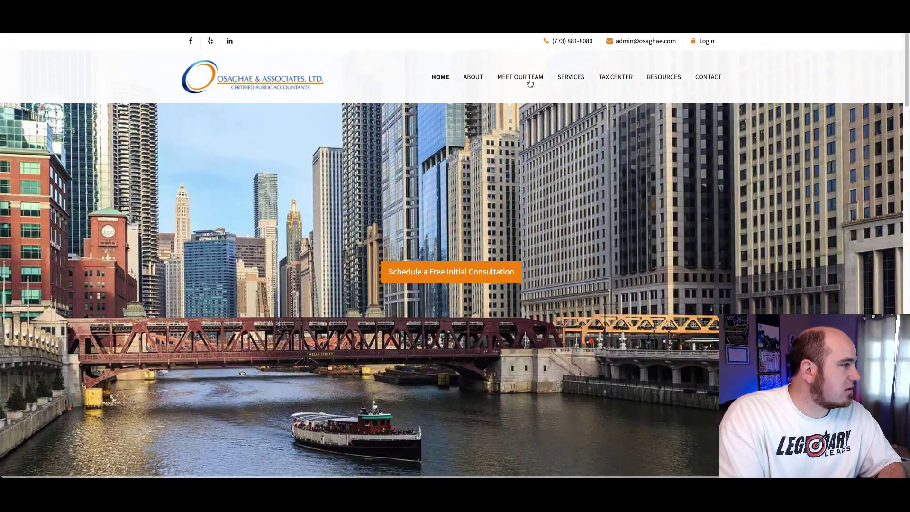
{"action": "left_click", "coordinate": [518, 77]}
{"action": "scroll", "coordinate": [470, 350], "scroll_direction": "down", "scroll_amount": 5}
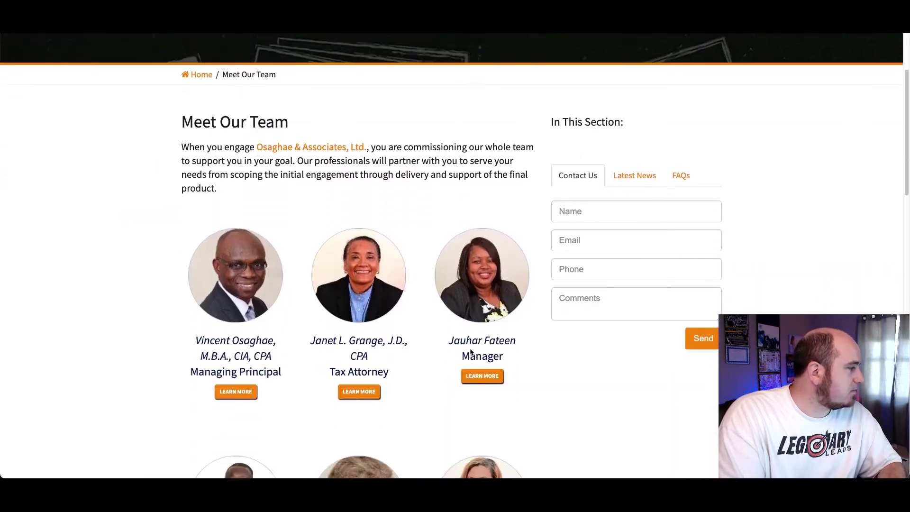
{"action": "scroll", "coordinate": [471, 352], "scroll_direction": "up", "scroll_amount": 1}
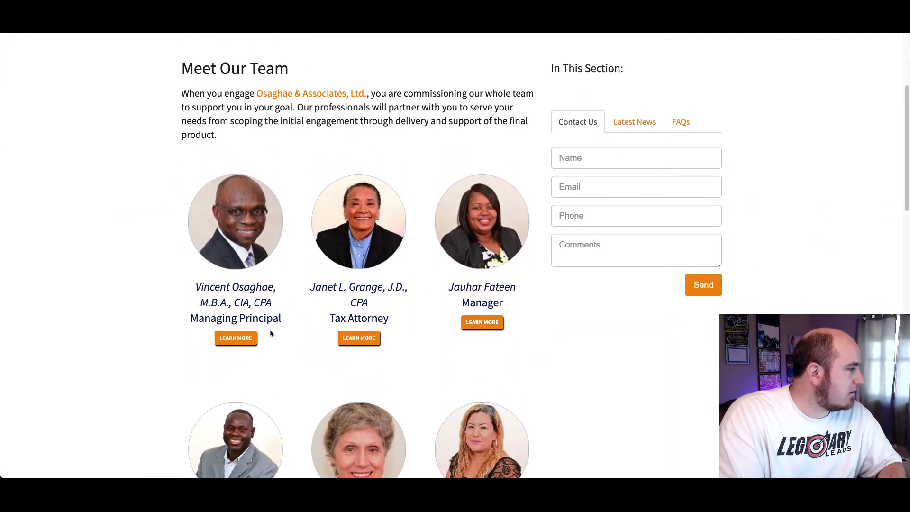
{"action": "left_click_drag", "start_coordinate": [283, 319], "coordinate": [197, 319]}
{"action": "left_click", "coordinate": [236, 337]}
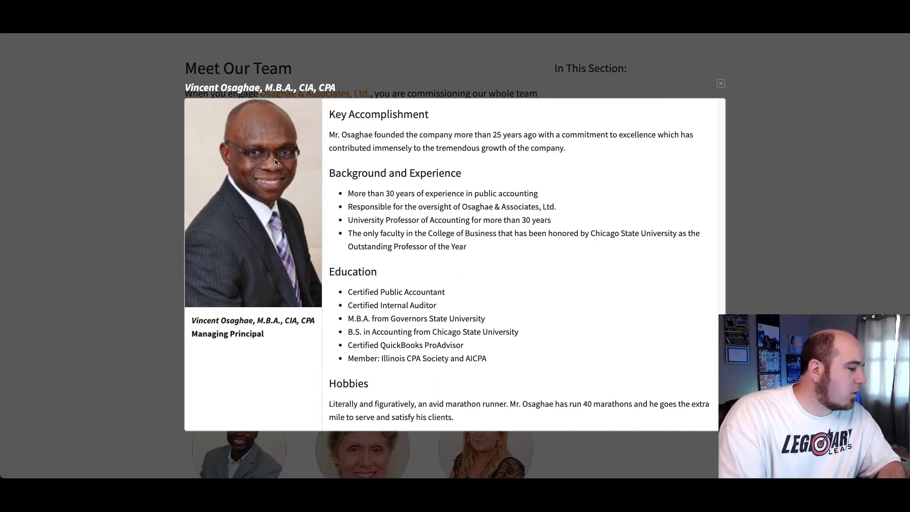
{"action": "left_click_drag", "start_coordinate": [459, 403], "coordinate": [670, 416]}
{"action": "left_click", "coordinate": [670, 416]}
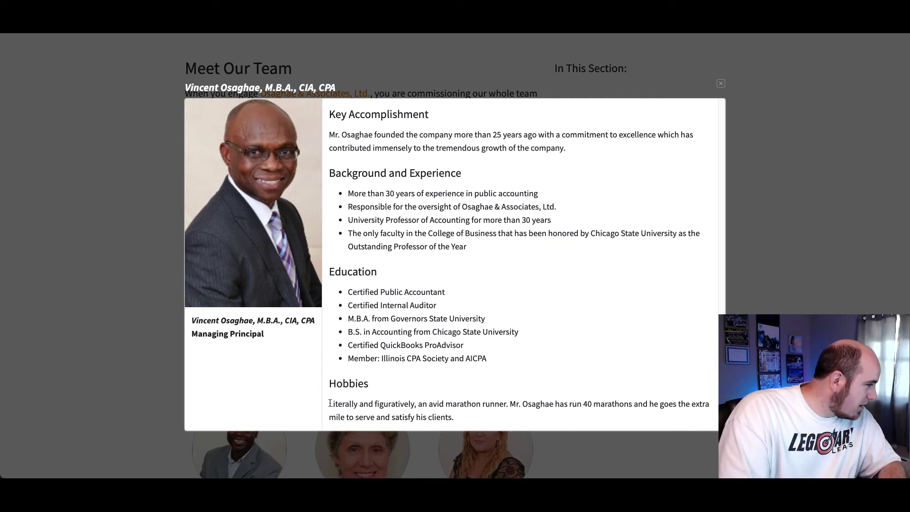
{"action": "left_click_drag", "start_coordinate": [335, 403], "coordinate": [495, 410]}
{"action": "left_click", "coordinate": [495, 410]}
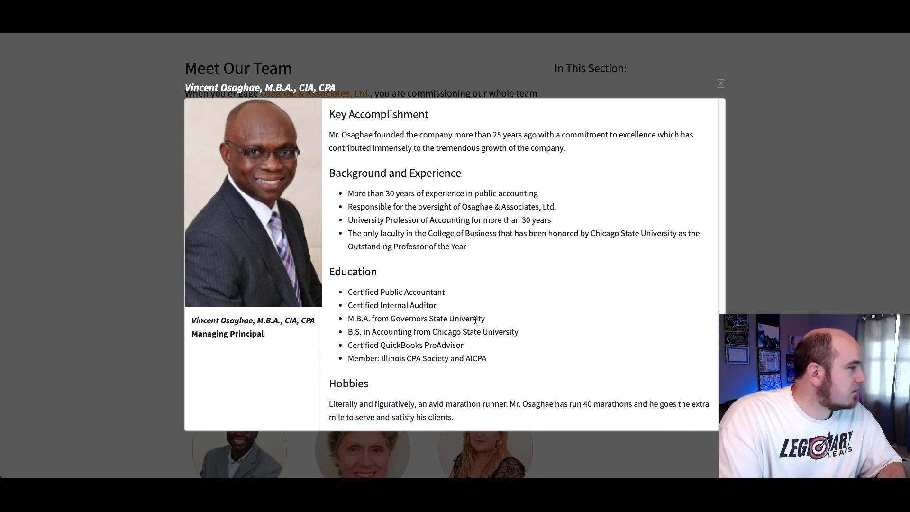
{"action": "left_click", "coordinate": [720, 83]}
Step: Look through the remaining team members and the header details on the Meet Our Team page
{"action": "scroll", "coordinate": [545, 269], "scroll_direction": "down", "scroll_amount": 15}
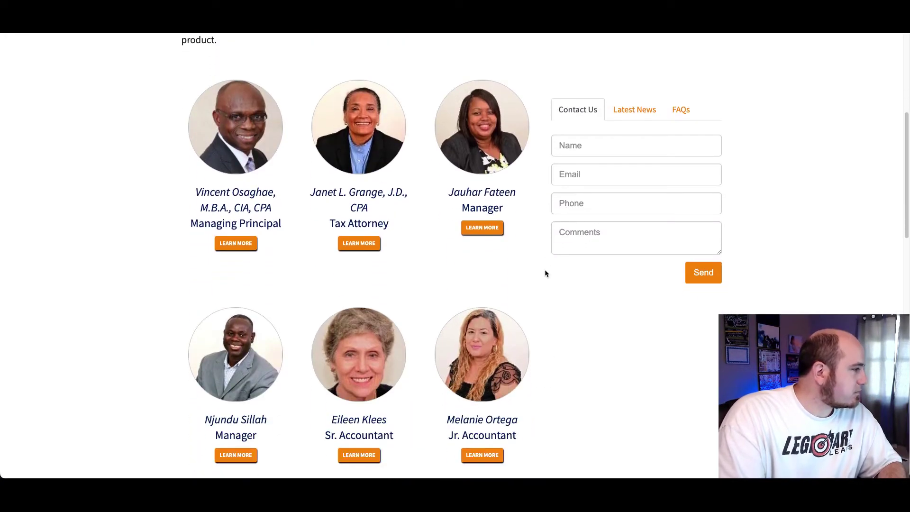
{"action": "scroll", "coordinate": [545, 269], "scroll_direction": "up", "scroll_amount": 20}
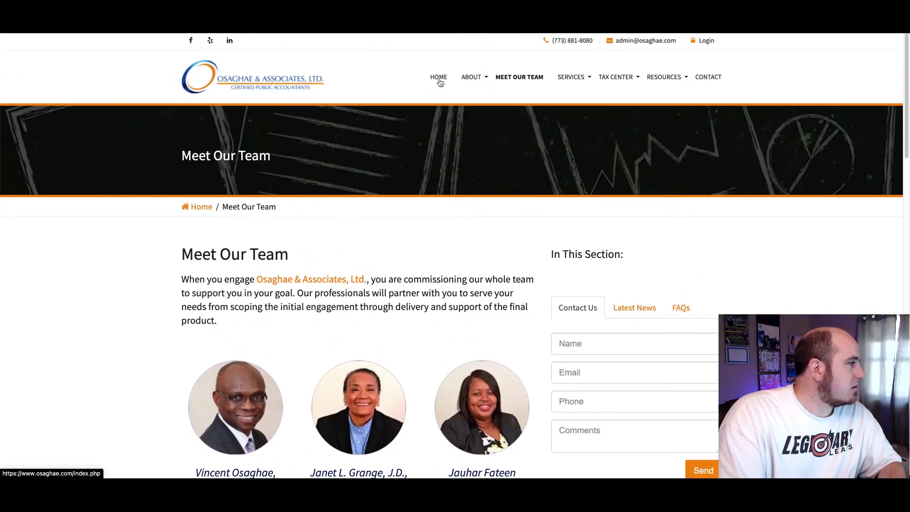
{"action": "scroll", "coordinate": [385, 265], "scroll_direction": "down", "scroll_amount": 3}
{"action": "scroll", "coordinate": [385, 265], "scroll_direction": "up", "scroll_amount": 3}
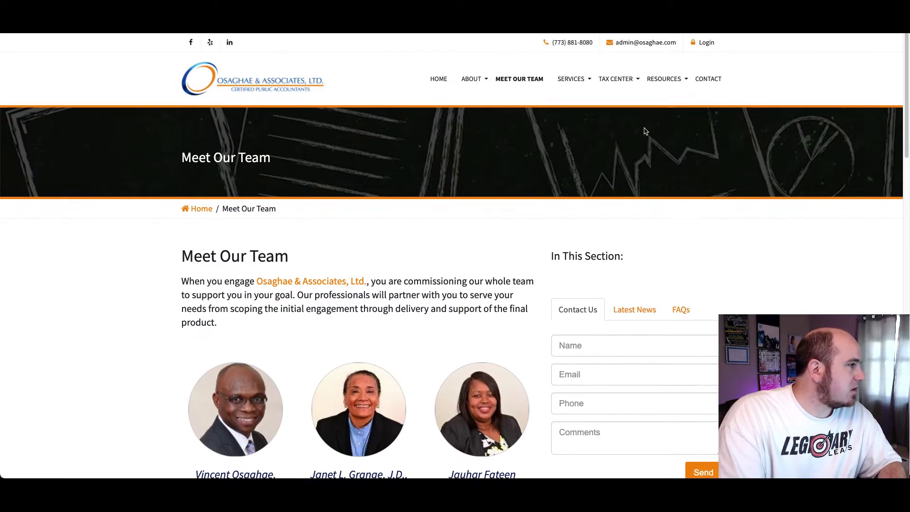
{"action": "mouse_move", "coordinate": [471, 84]}
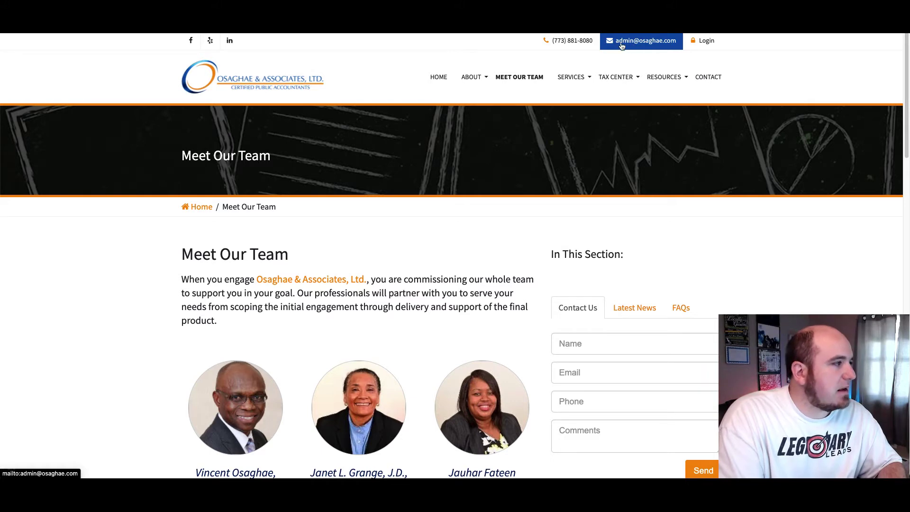
Step: Return to the contact's CRM record, show the Contact details and switch the message composer to Email
{"action": "key", "text": "ctrl+shift+Tab"}
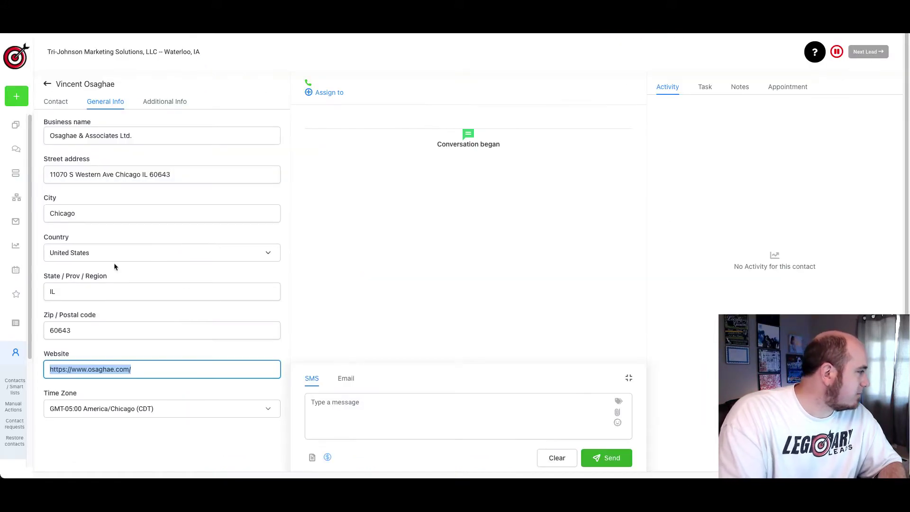
{"action": "left_click", "coordinate": [56, 101]}
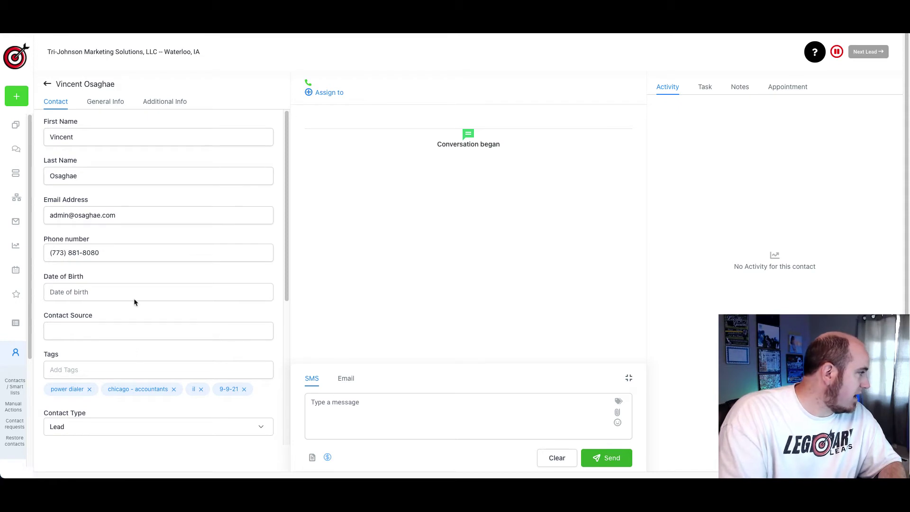
{"action": "left_click", "coordinate": [347, 378]}
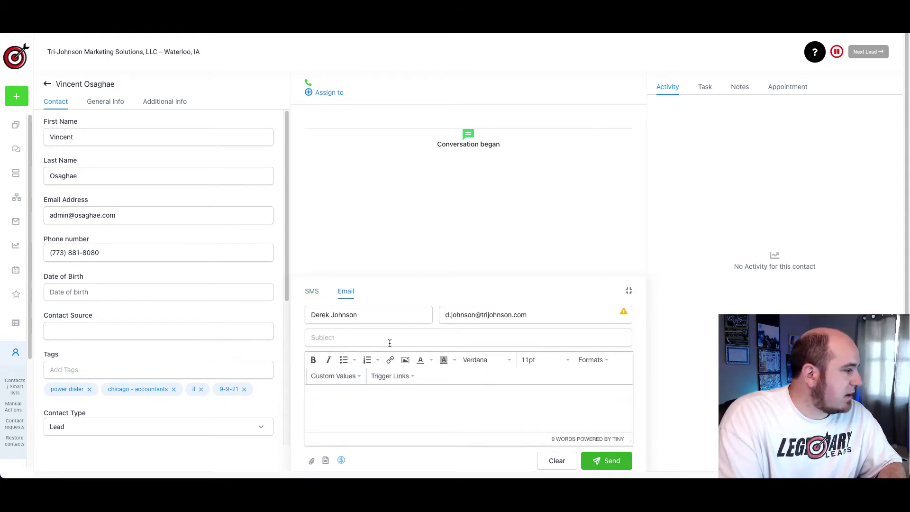
Step: Check the email composer's custom value categories and open the template selection
{"action": "left_click", "coordinate": [349, 376]}
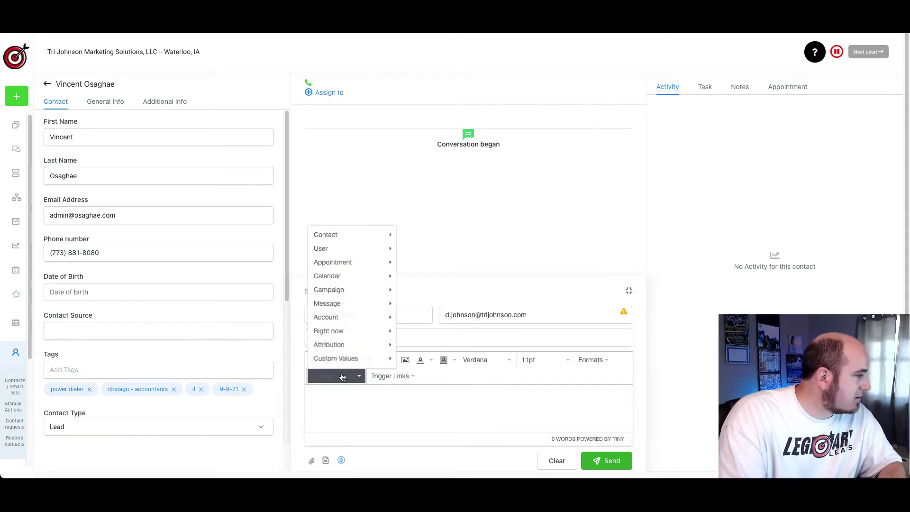
{"action": "left_click", "coordinate": [349, 375]}
{"action": "left_click", "coordinate": [326, 460]}
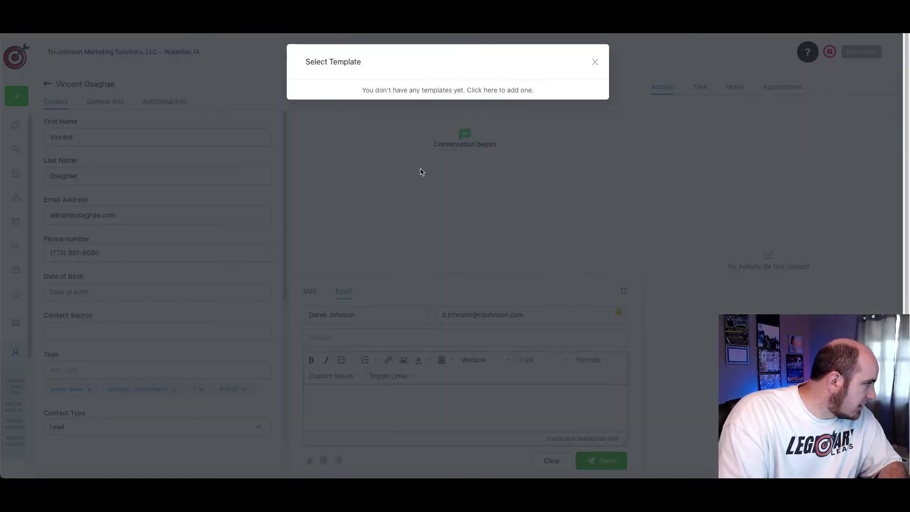
Step: Load the Accountants - Legendary Leads template into the email
{"action": "left_click", "coordinate": [390, 102]}
{"action": "left_click", "coordinate": [374, 128]}
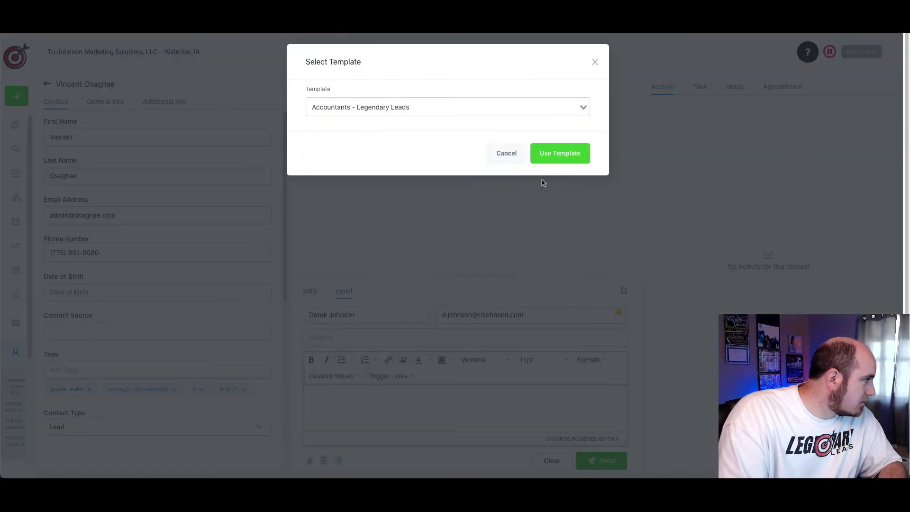
{"action": "left_click", "coordinate": [560, 153]}
Step: Review the contact first name and city merge fields and read through the email body
{"action": "left_click_drag", "start_coordinate": [320, 397], "coordinate": [393, 397]}
{"action": "left_click", "coordinate": [392, 396]}
{"action": "left_click_drag", "start_coordinate": [490, 413], "coordinate": [520, 414]}
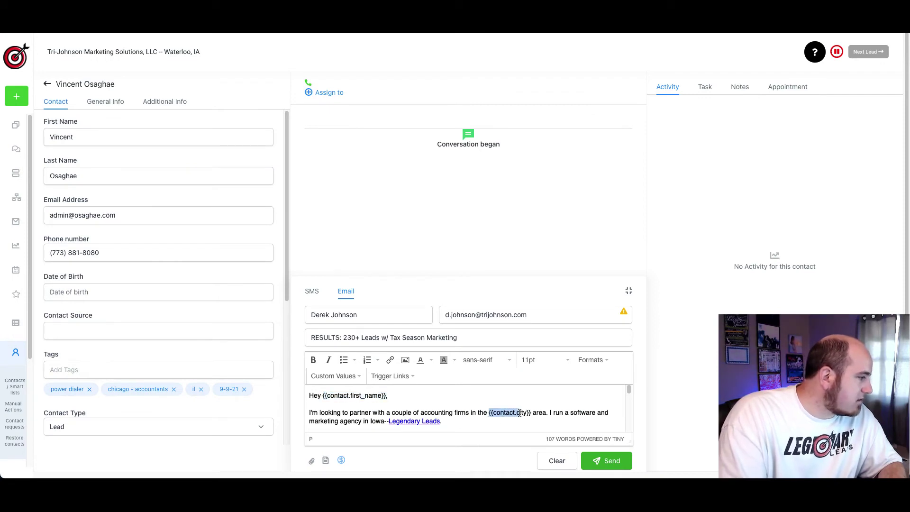
{"action": "left_click", "coordinate": [554, 398]}
{"action": "scroll", "coordinate": [554, 398], "scroll_direction": "down", "scroll_amount": 10}
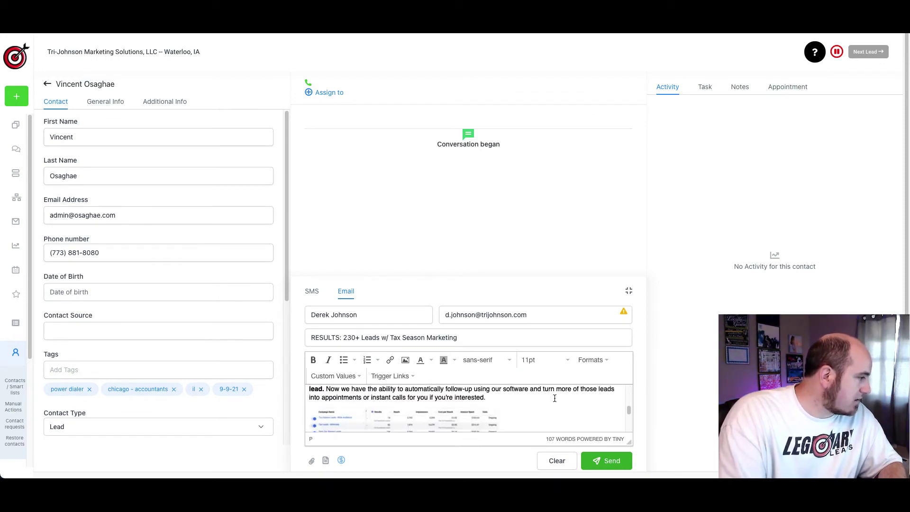
{"action": "scroll", "coordinate": [554, 397], "scroll_direction": "down", "scroll_amount": 2}
{"action": "scroll", "coordinate": [552, 399], "scroll_direction": "up", "scroll_amount": 15}
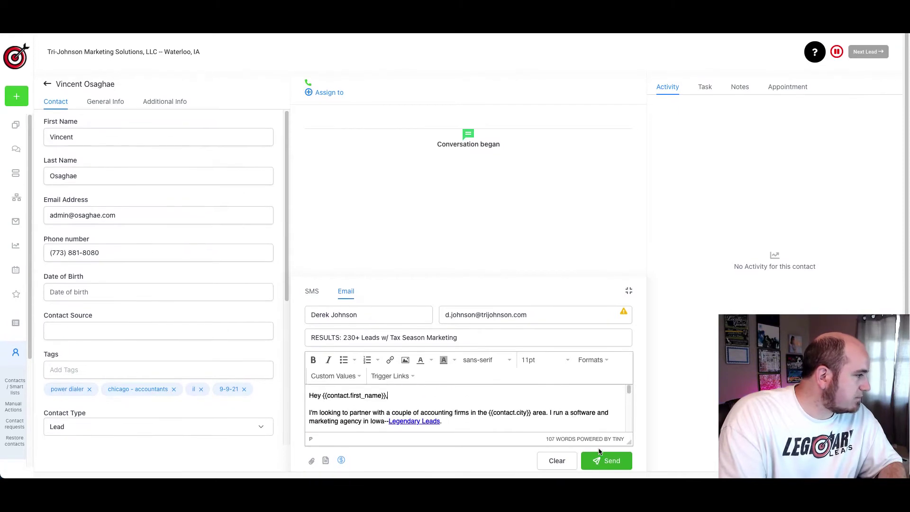
Step: Check the email's subject line and send the message to the contact
{"action": "left_click_drag", "start_coordinate": [470, 338], "coordinate": [310, 338]}
{"action": "left_click", "coordinate": [490, 337]}
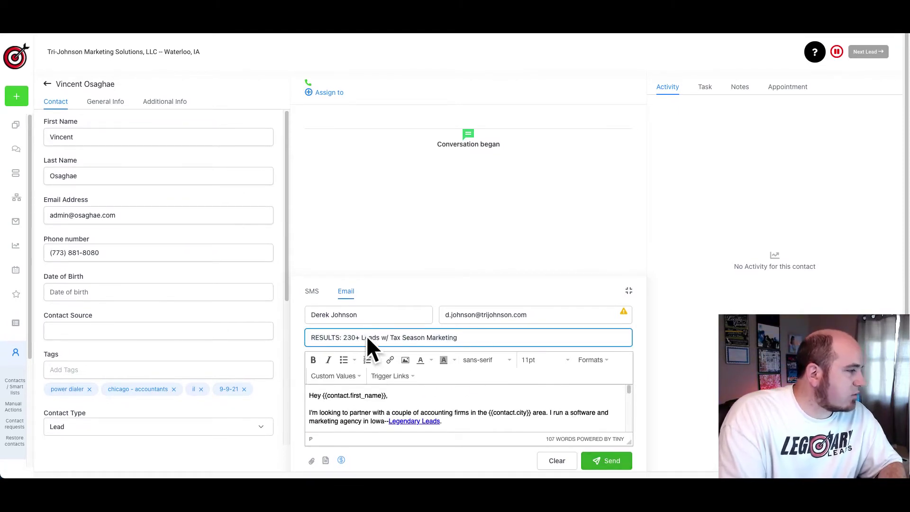
{"action": "left_click", "coordinate": [606, 459]}
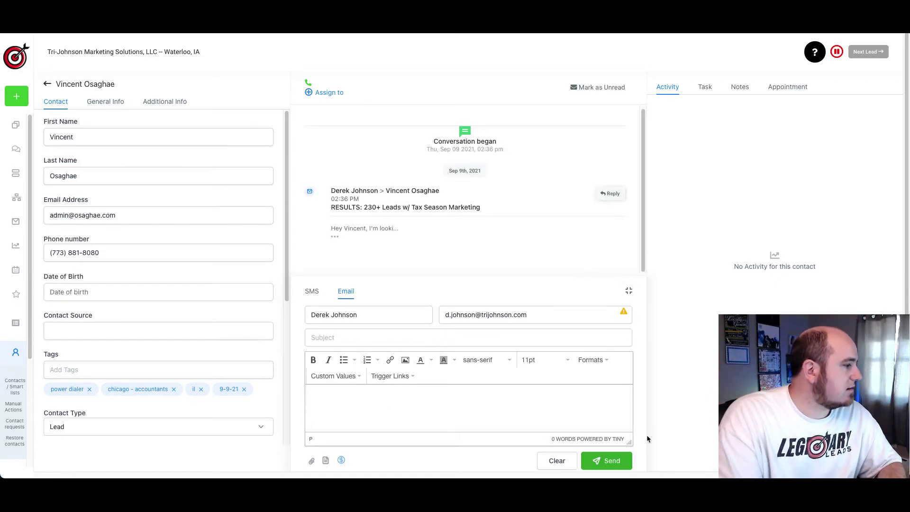
Step: Leave the contact record and look at the Accountant Leads pipeline in Opportunities
{"action": "left_click", "coordinate": [47, 84]}
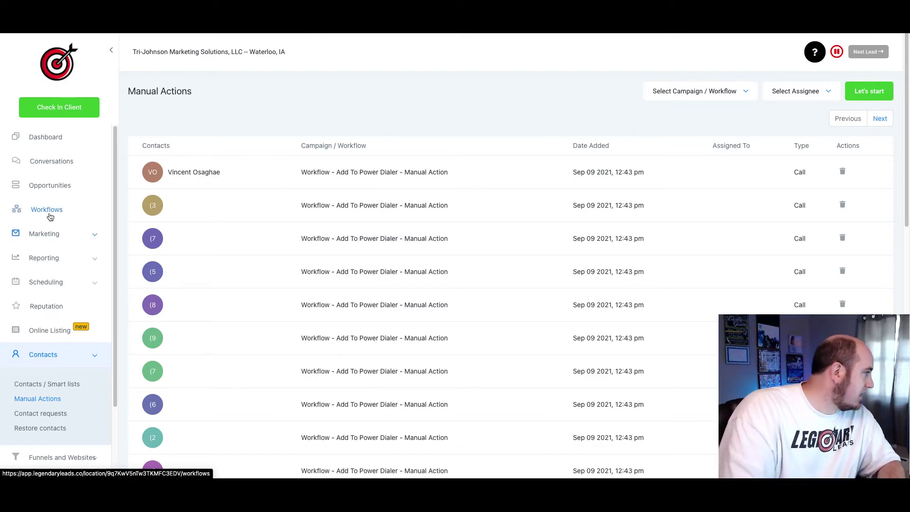
{"action": "left_click", "coordinate": [50, 186]}
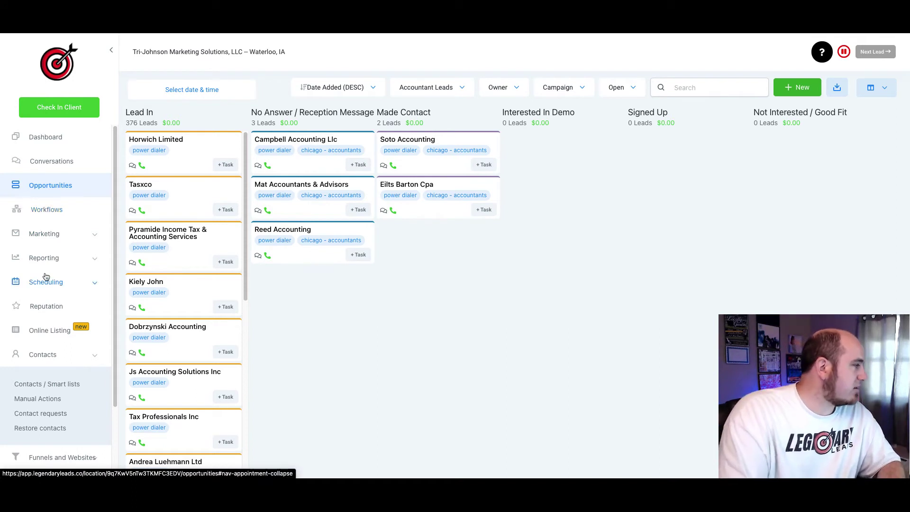
Step: Return to the Manual Actions list of contacts and start the power dialer call to the first lead
{"action": "left_click", "coordinate": [32, 355]}
{"action": "left_click", "coordinate": [32, 355]}
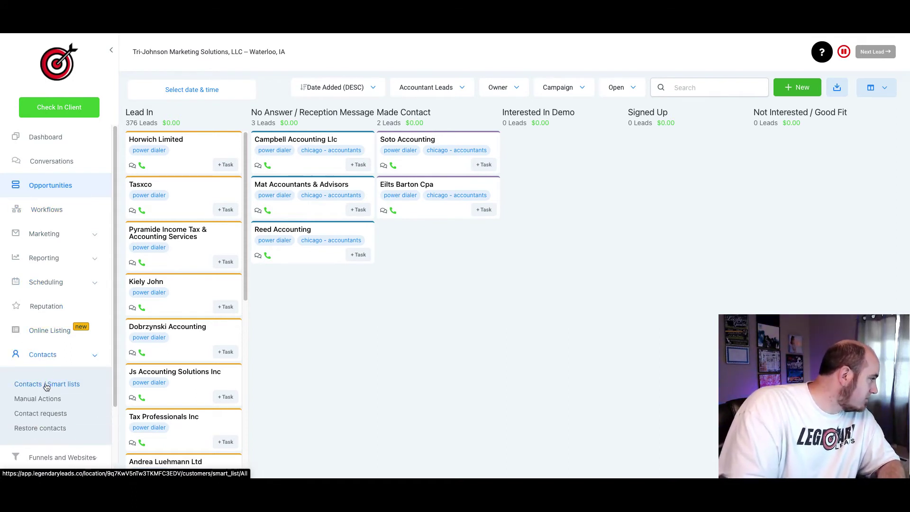
{"action": "left_click", "coordinate": [47, 385]}
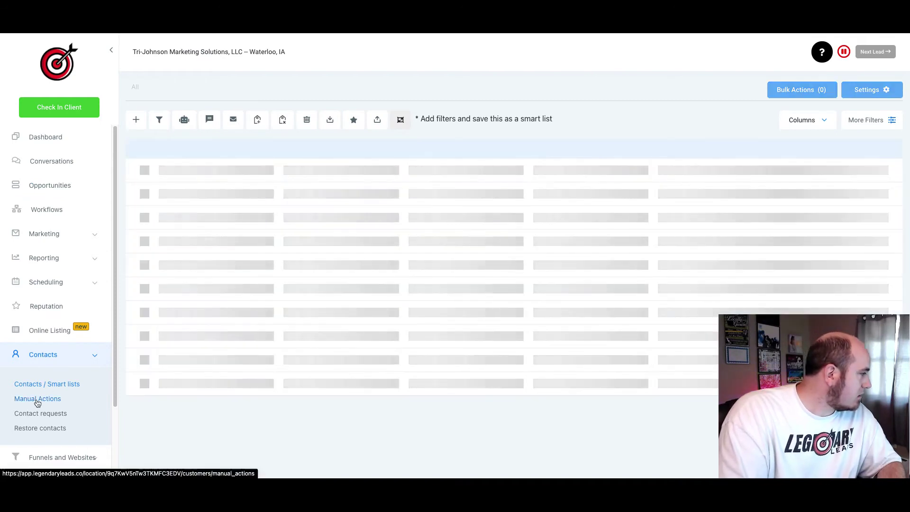
{"action": "left_click", "coordinate": [37, 399]}
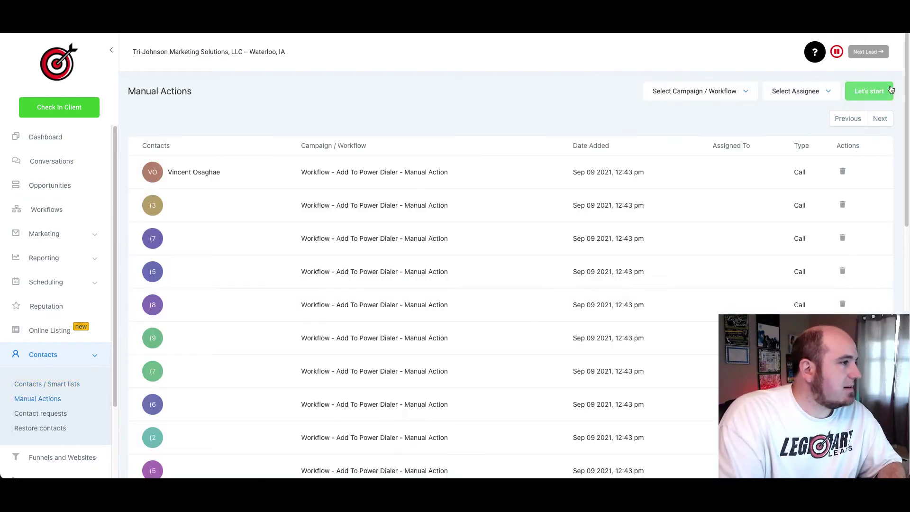
{"action": "left_click", "coordinate": [860, 94]}
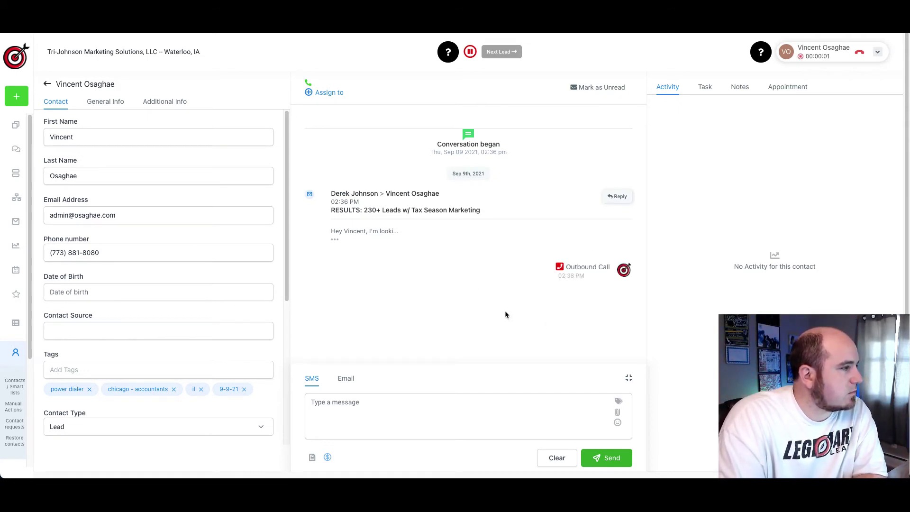
Step: Switch to the accounting firm's Meet Our Team page and look over its team members during the call
{"action": "key", "text": "ctrl+Tab"}
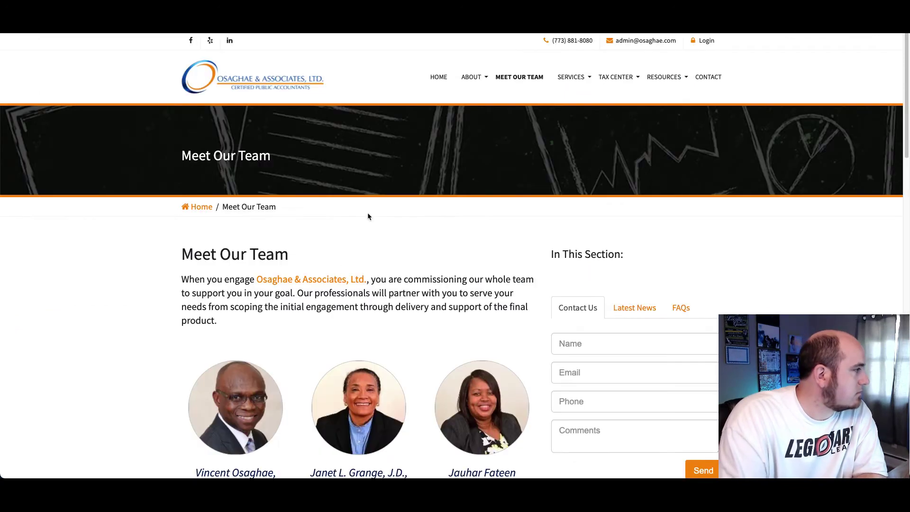
{"action": "scroll", "coordinate": [424, 221], "scroll_direction": "down", "scroll_amount": 6}
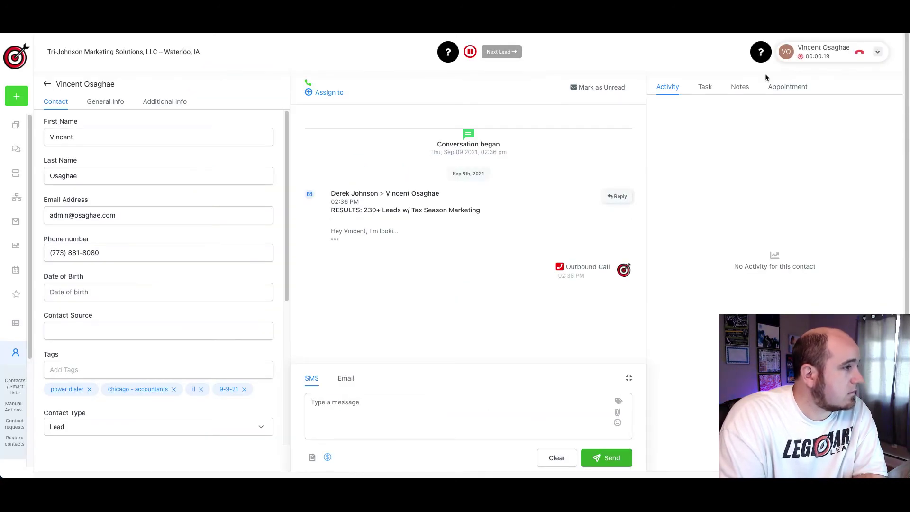
Step: End the call with the outcome No Answer and open the Opportunities pipeline to check the lead's stage
{"action": "left_click", "coordinate": [859, 55]}
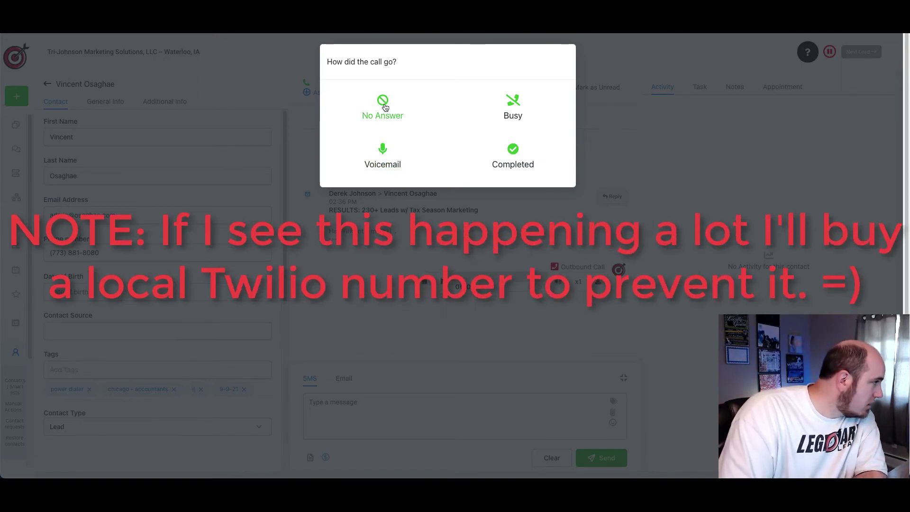
{"action": "left_click", "coordinate": [382, 105]}
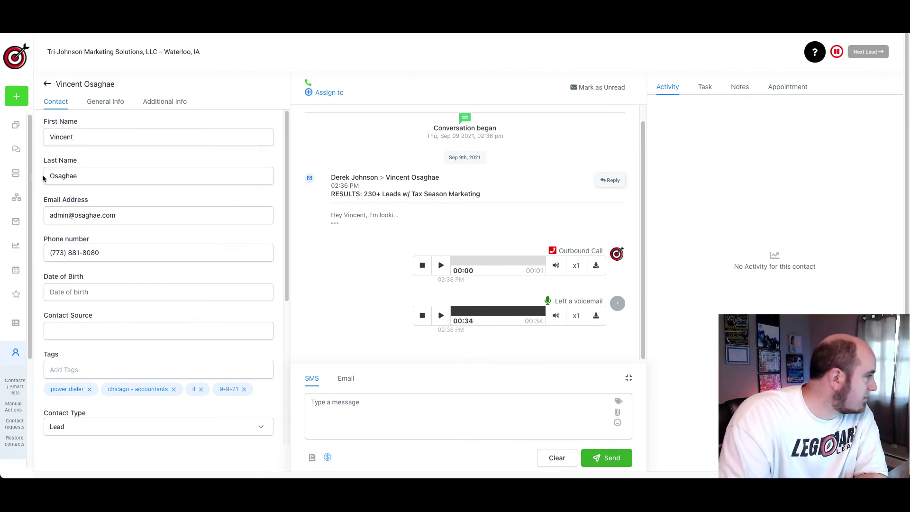
{"action": "left_click", "coordinate": [17, 176]}
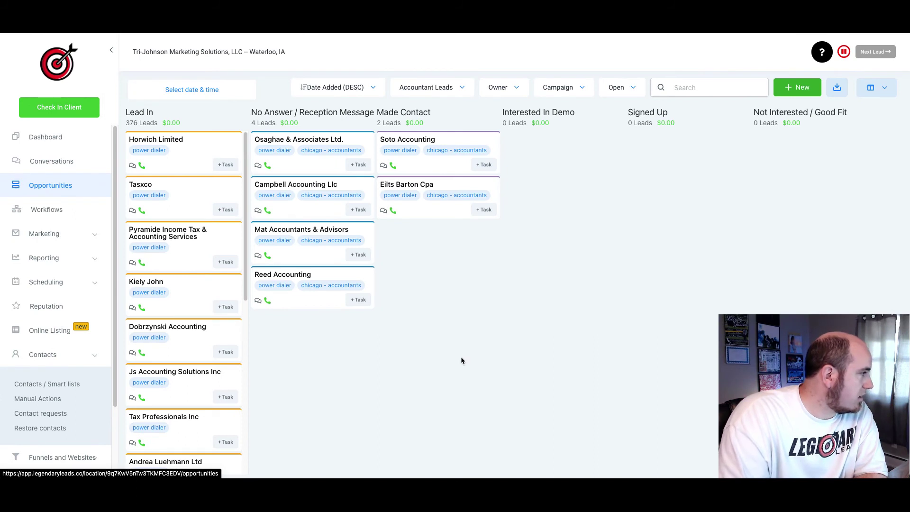